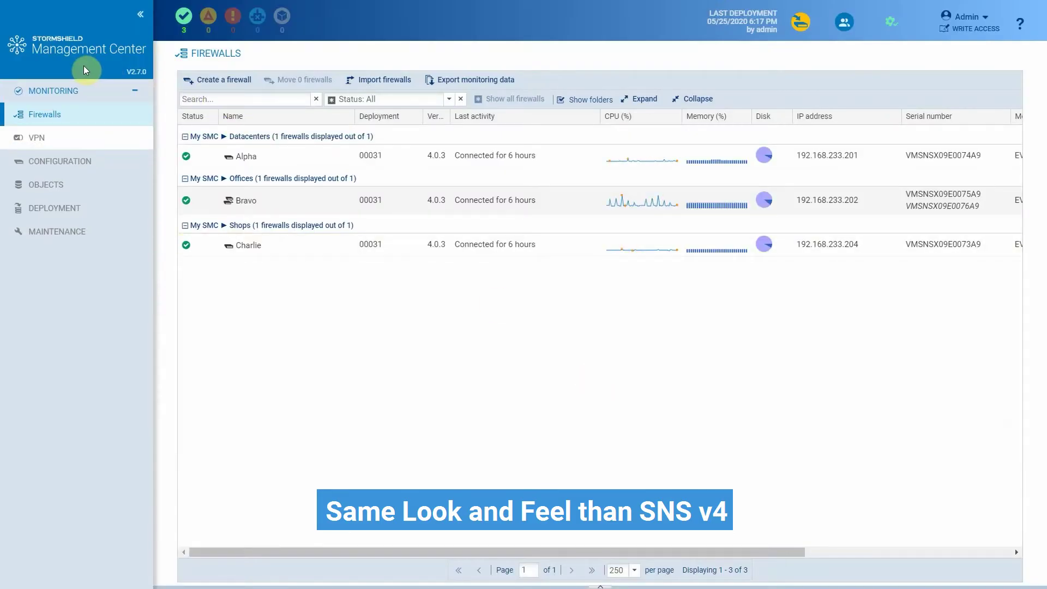
{"action": "mouse_move", "coordinate": [212, 191]}
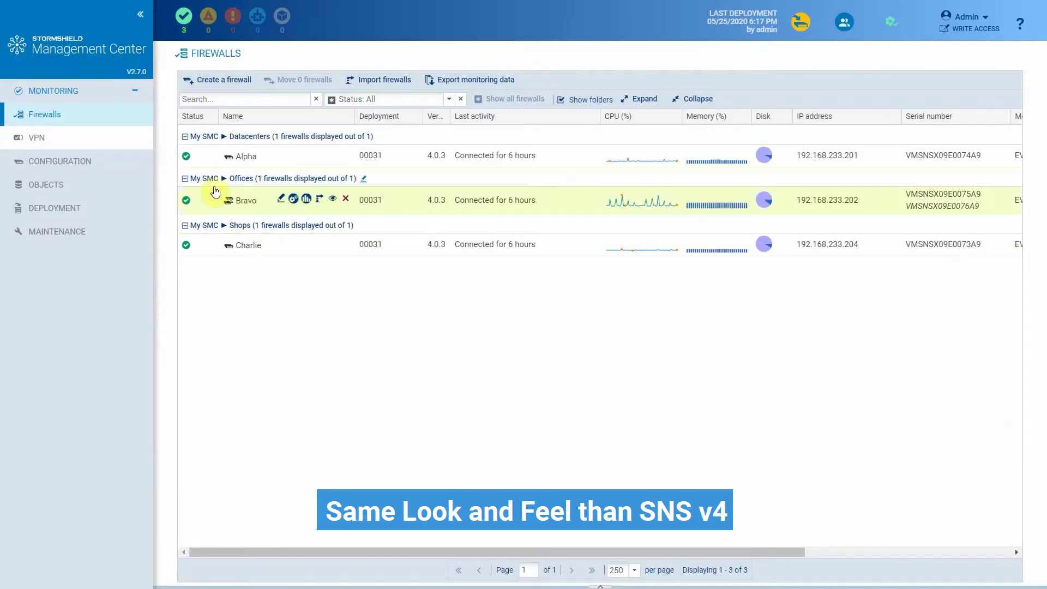
{"action": "left_click", "coordinate": [294, 199]}
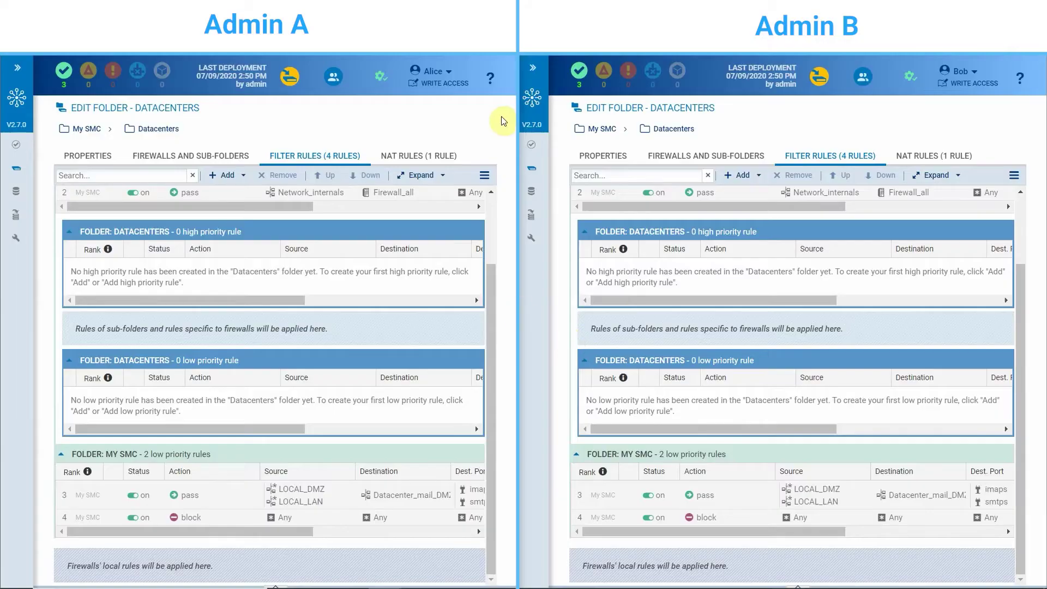
{"action": "left_click", "coordinate": [433, 73]}
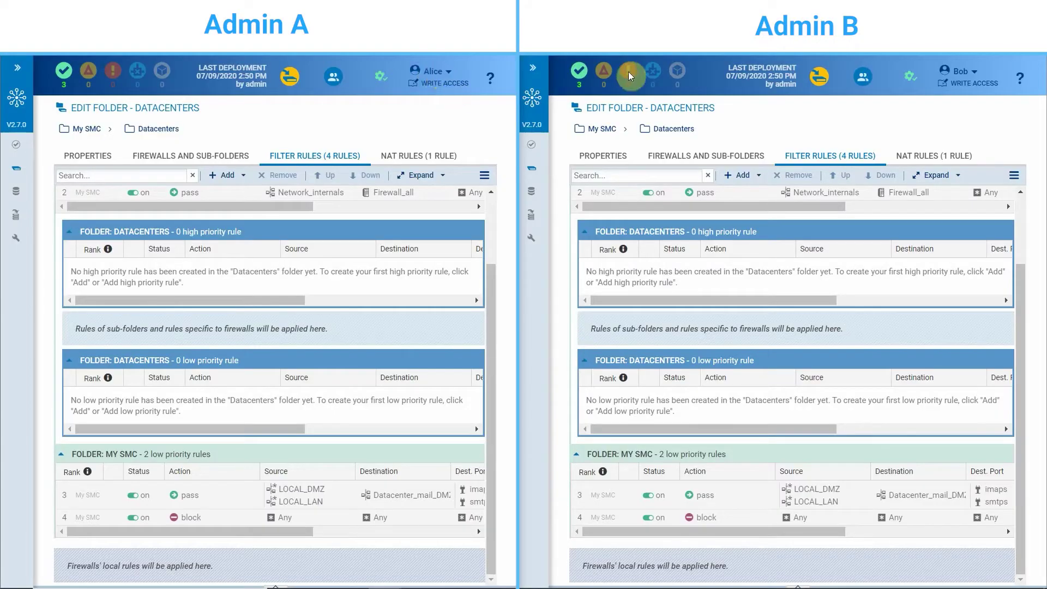
{"action": "left_click", "coordinate": [958, 72]}
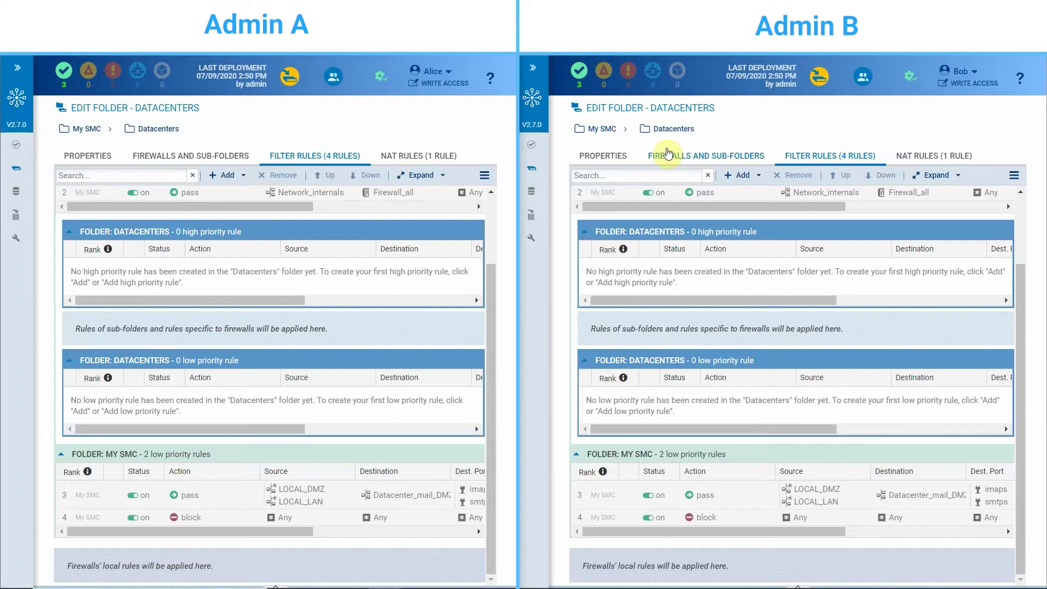
In Admin A's session, add an enabled high priority block rule to Datacenters with source LOCAL_DMZ and destination Datacenter_mail_DMZ.
{"action": "left_click", "coordinate": [225, 175]}
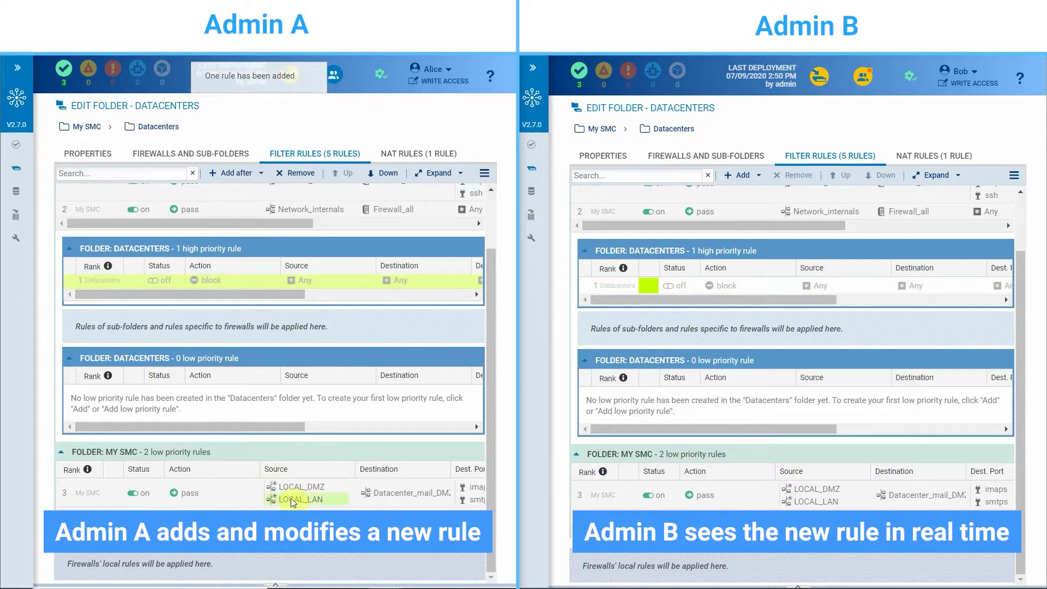
{"action": "left_click_drag", "start_coordinate": [300, 483], "coordinate": [327, 283]}
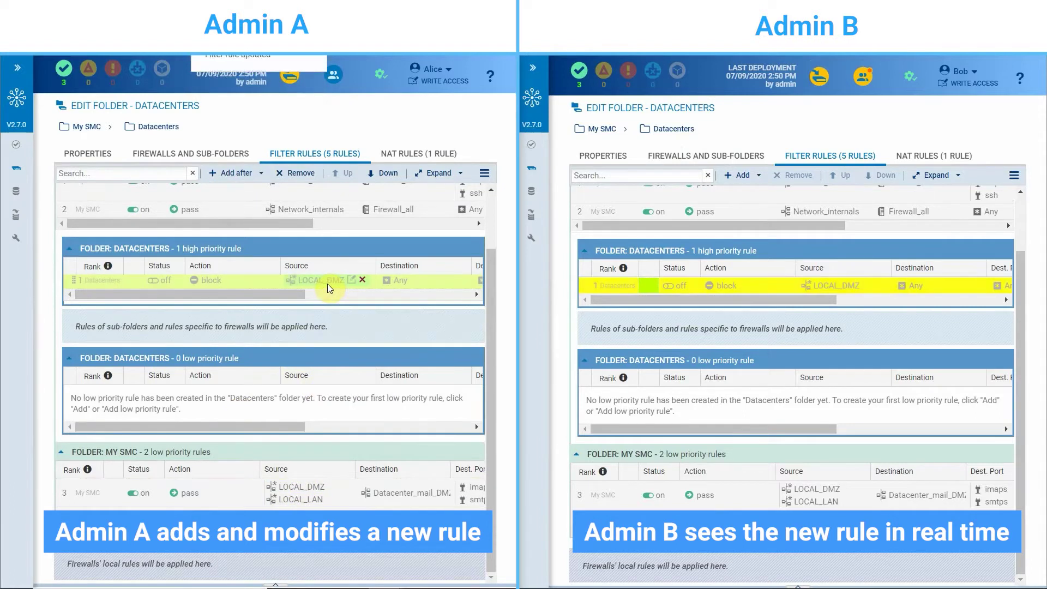
{"action": "left_click_drag", "start_coordinate": [409, 493], "coordinate": [428, 282]}
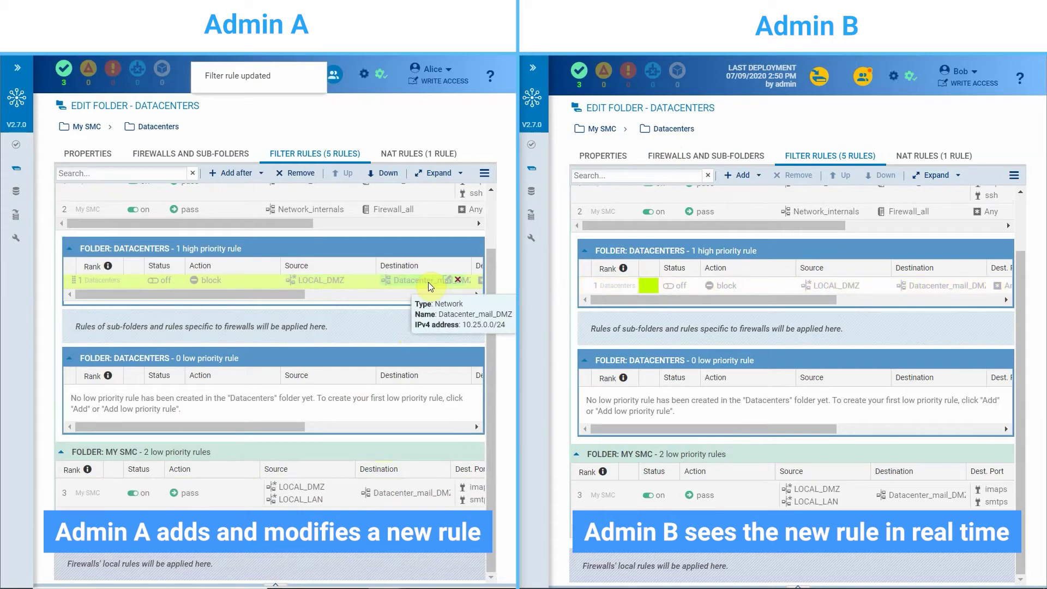
{"action": "left_click", "coordinate": [158, 280]}
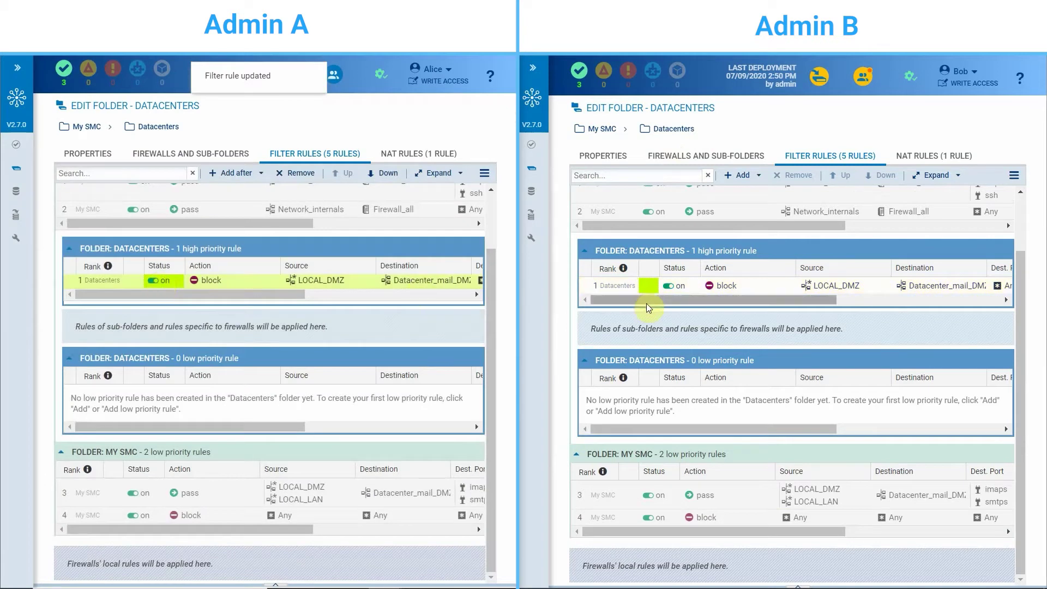
In Admin B's session, open the block action of the Datacenters high priority rule for editing.
{"action": "left_click", "coordinate": [760, 284]}
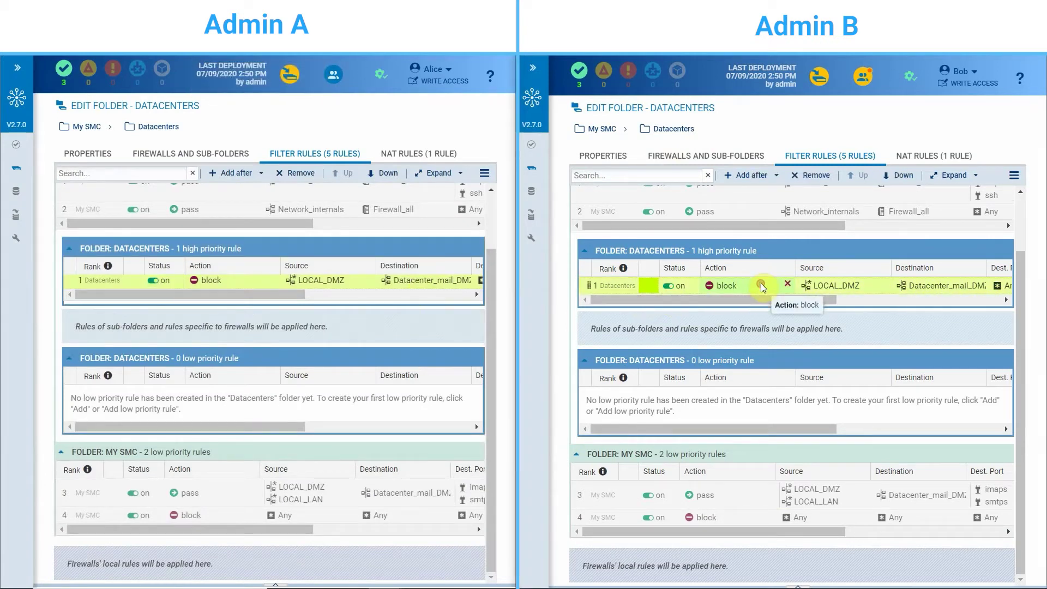
{"action": "double_click", "coordinate": [763, 288]}
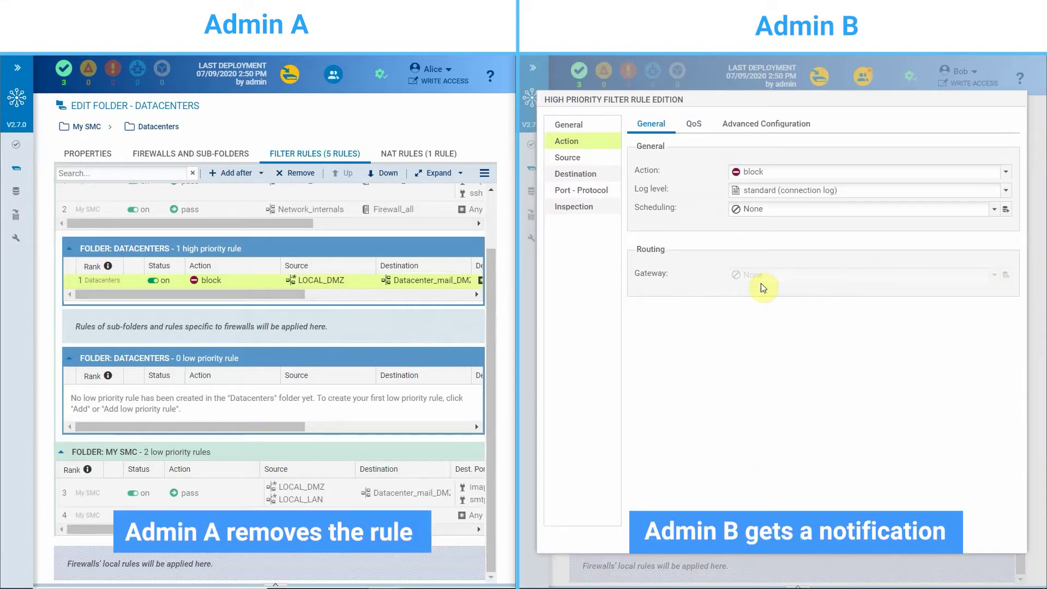
In Admin A's session, remove the high priority rule from the Datacenters folder and confirm the removal.
{"action": "left_click", "coordinate": [103, 280]}
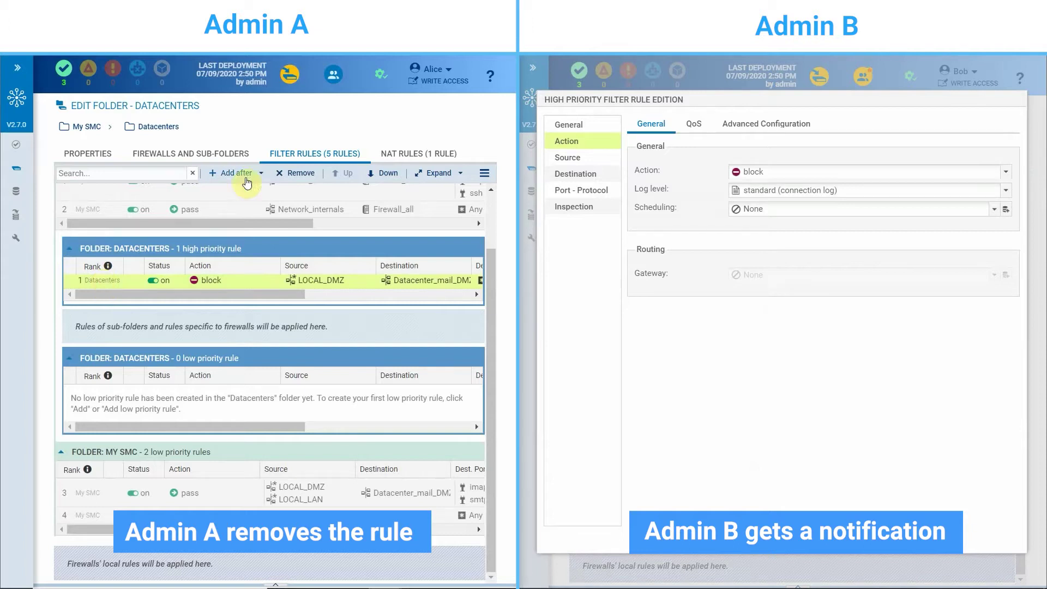
{"action": "left_click", "coordinate": [298, 173]}
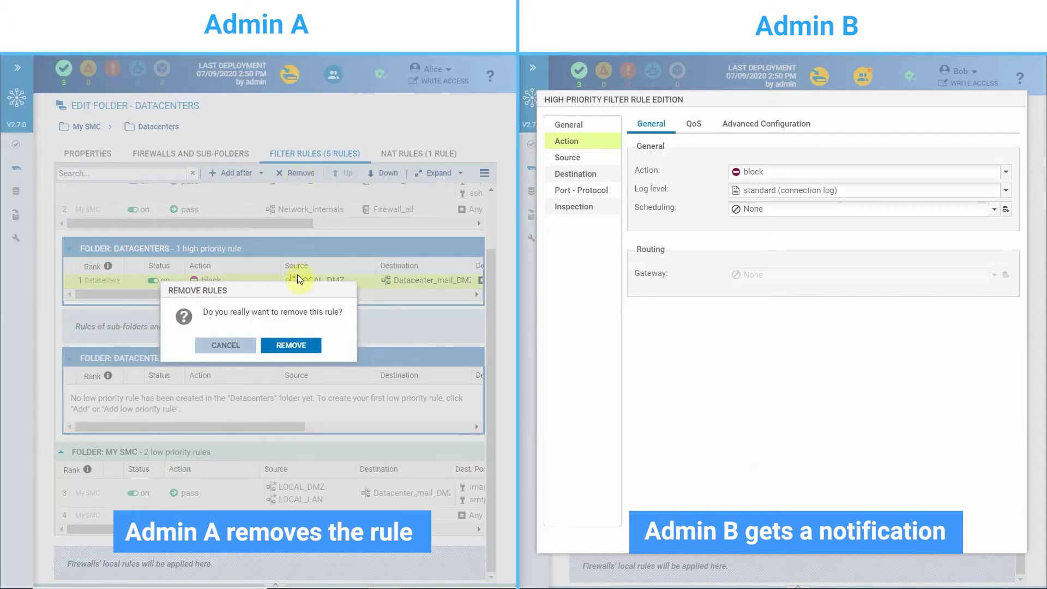
{"action": "left_click", "coordinate": [292, 348]}
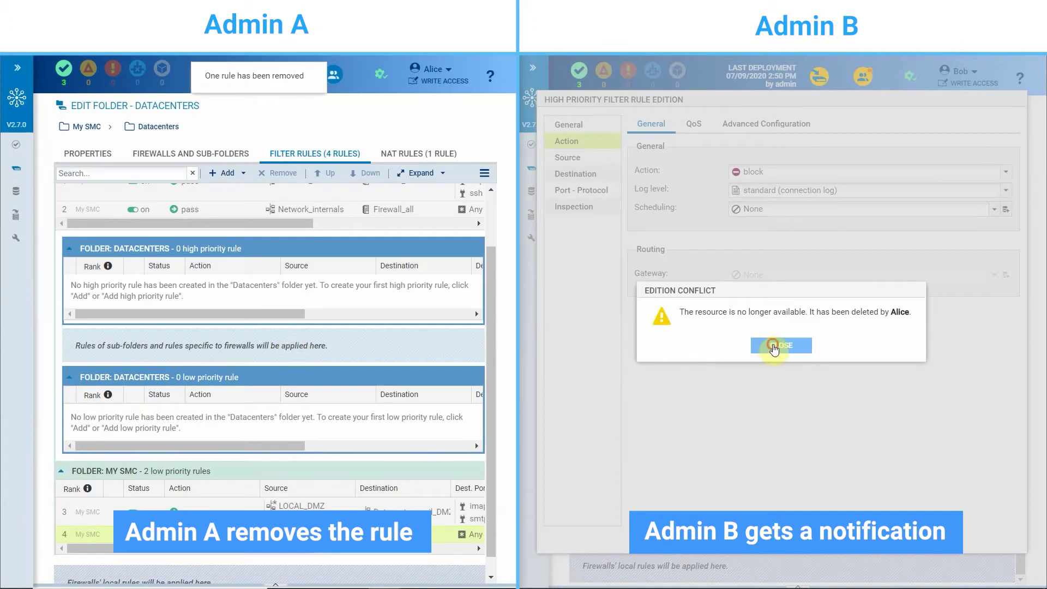
In Admin B's session, dismiss the edition conflict notice and open the record of administrators' modifications.
{"action": "left_click", "coordinate": [774, 346]}
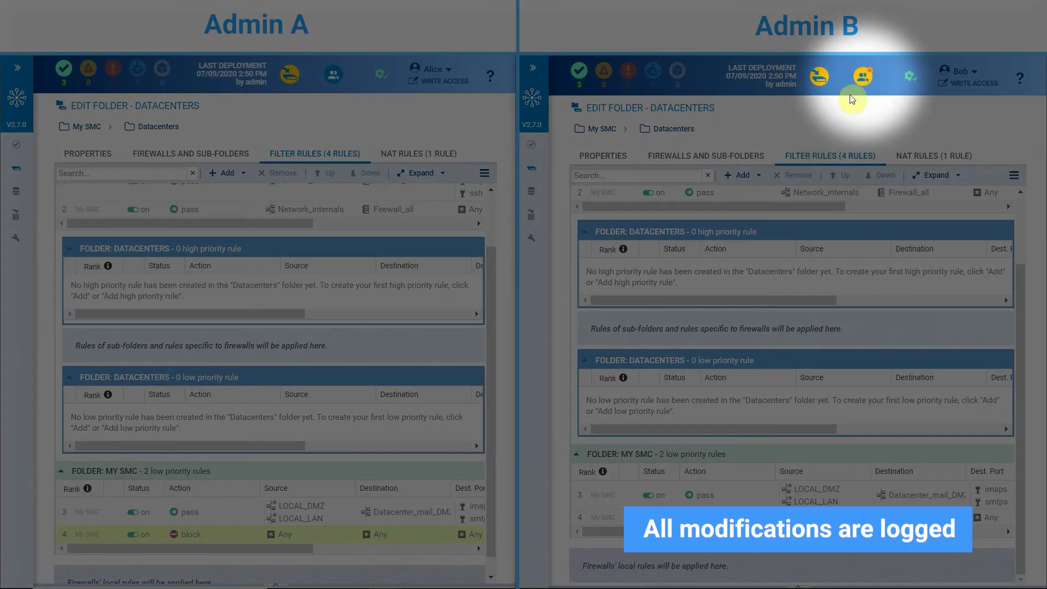
{"action": "left_click", "coordinate": [866, 82]}
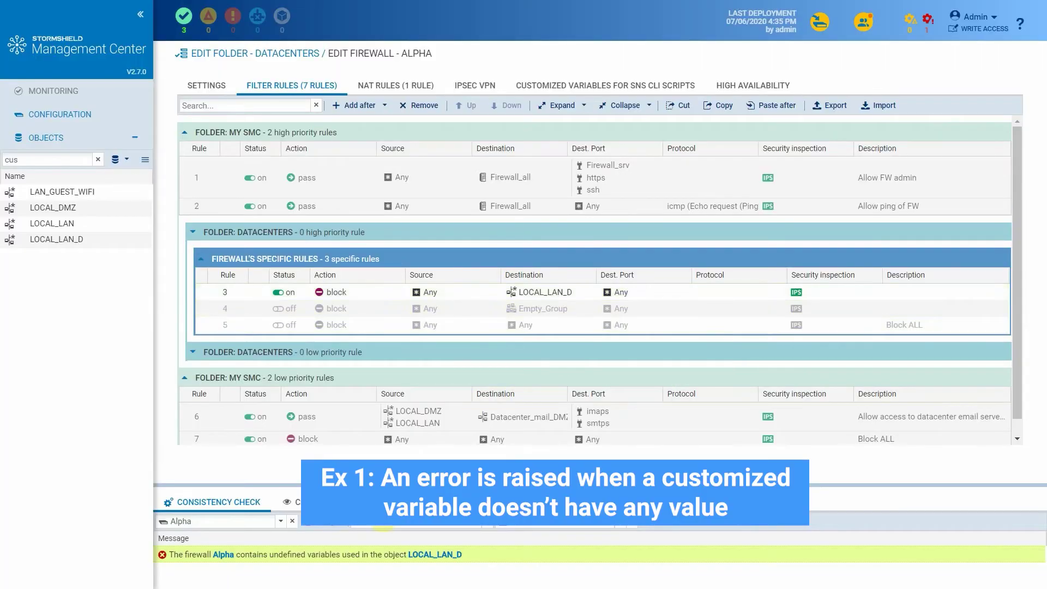
Open the firewall Alpha from its consistency error and set the %CUSTOM_DIGIT% variable's value on the firewall to 1.
{"action": "left_click", "coordinate": [222, 555]}
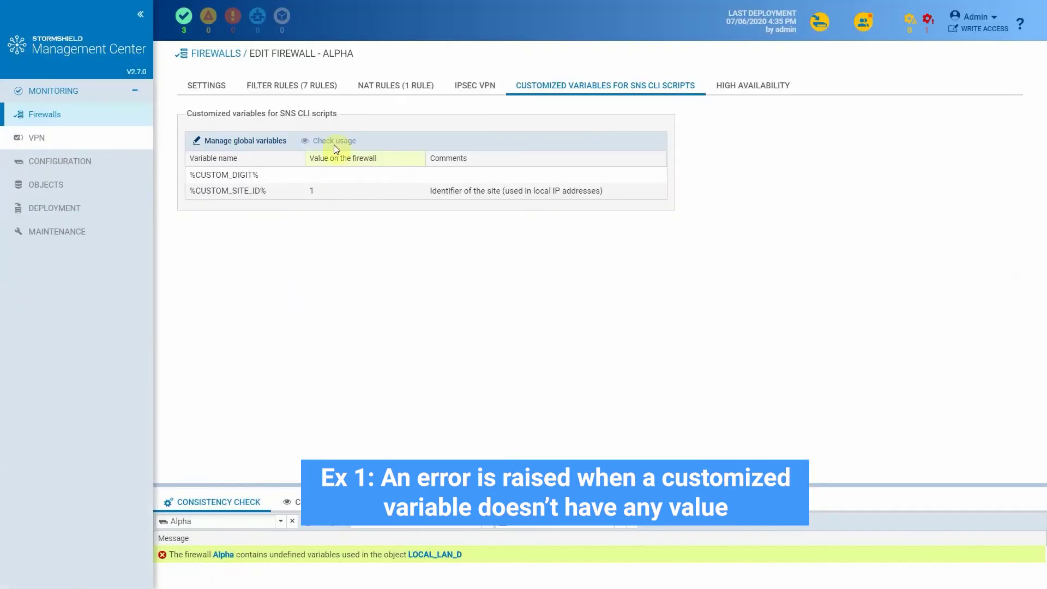
{"action": "double_click", "coordinate": [336, 176]}
{"action": "type", "text": "1"}
{"action": "key", "text": "Return"}
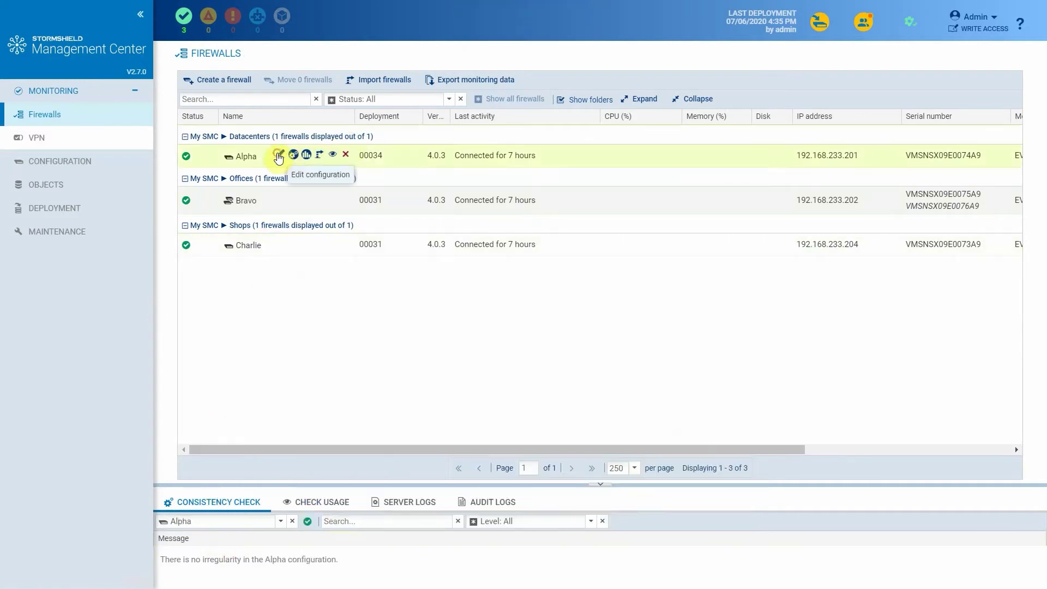
In Alpha's filter rules, disable rule 3 targeting LOCAL_LAN_D and enable rule 4 targeting Empty_Group.
{"action": "left_click", "coordinate": [279, 154]}
{"action": "left_click", "coordinate": [292, 86]}
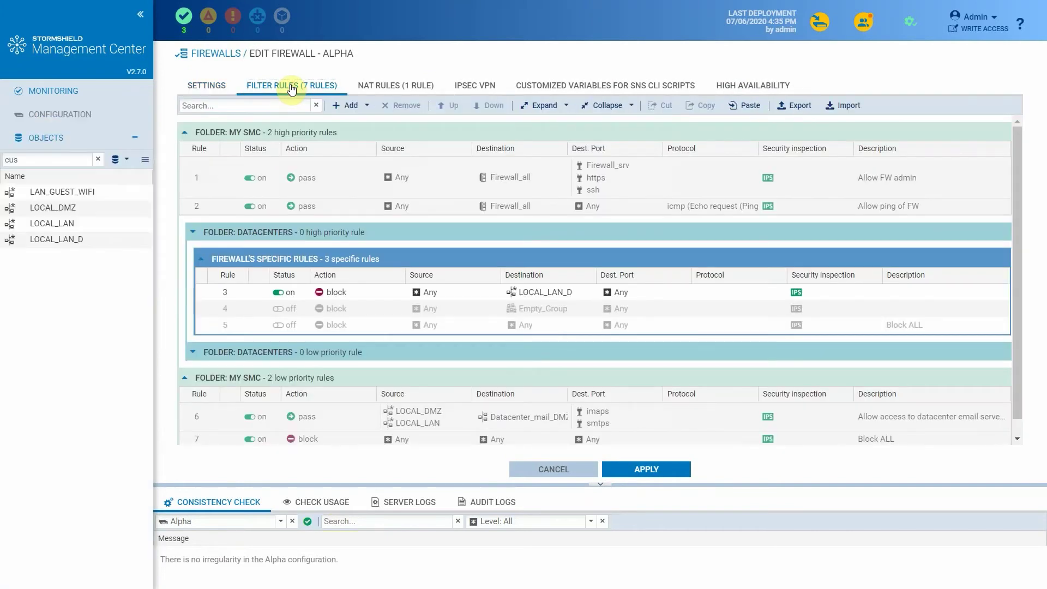
{"action": "left_click", "coordinate": [282, 295]}
{"action": "left_click", "coordinate": [282, 296]}
{"action": "left_click", "coordinate": [279, 309]}
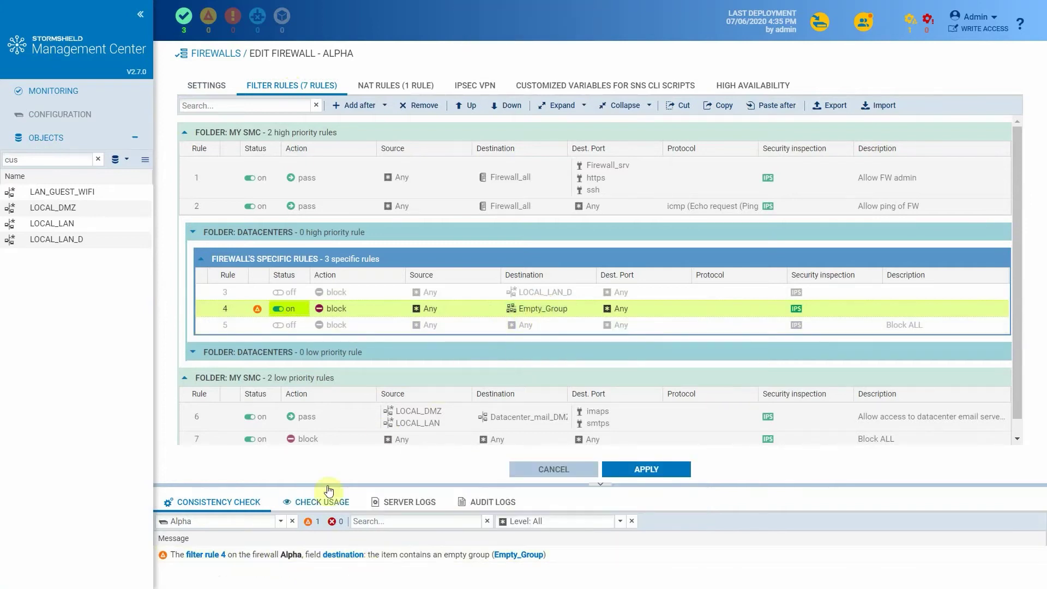
Disable Alpha's filter rule 4, and switch the Block ALL rule 5 on and back off to test the consistency check.
{"action": "left_click", "coordinate": [276, 306]}
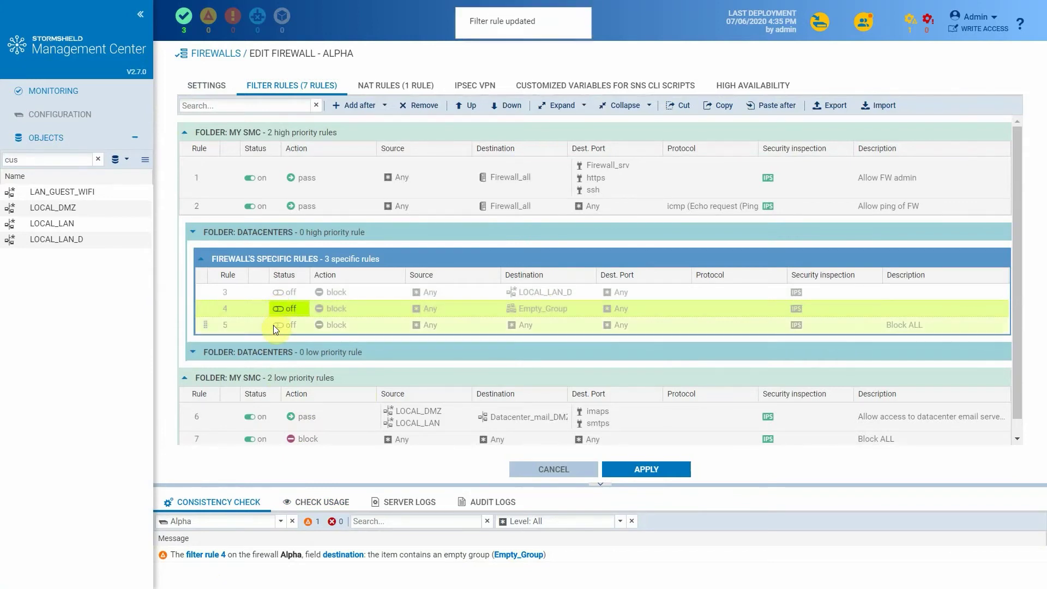
{"action": "left_click", "coordinate": [278, 325]}
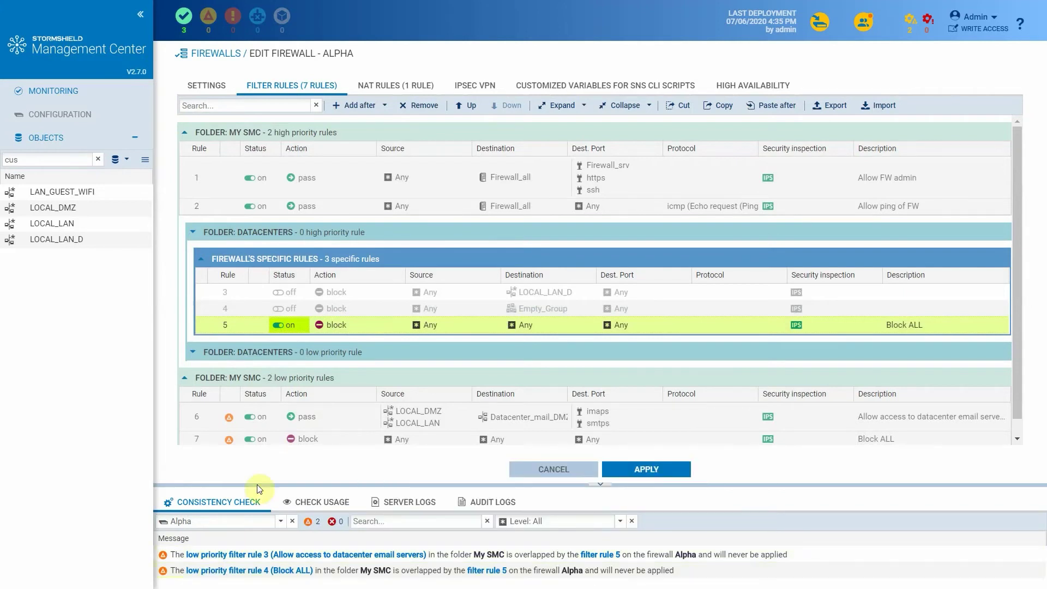
{"action": "left_click", "coordinate": [277, 325]}
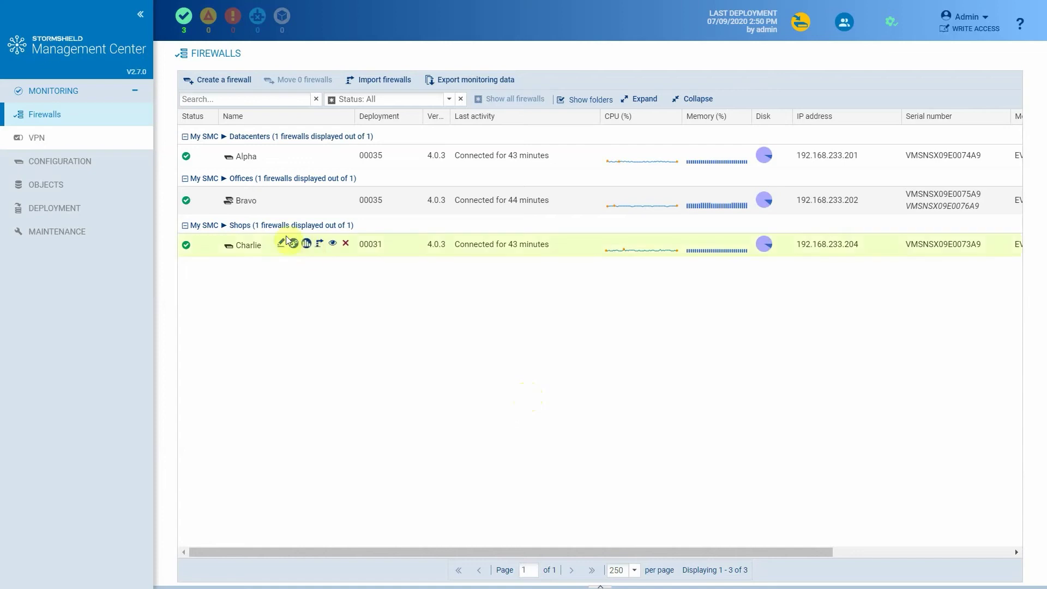
Look at the import and export options available for the object database.
{"action": "left_click", "coordinate": [137, 187]}
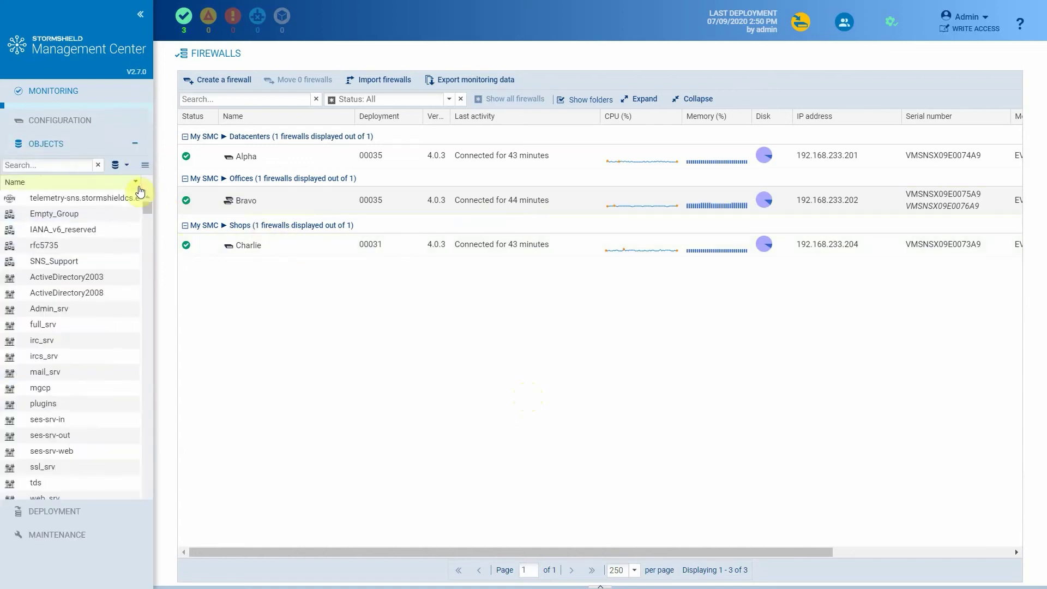
{"action": "left_click", "coordinate": [145, 161]}
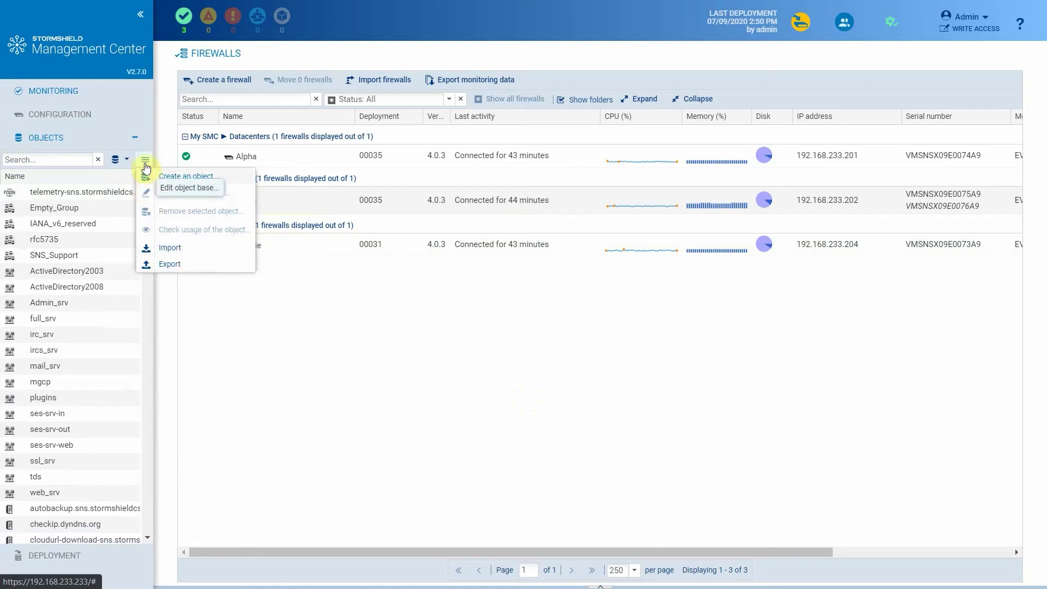
{"action": "left_click", "coordinate": [146, 160]}
{"action": "left_click", "coordinate": [136, 140]}
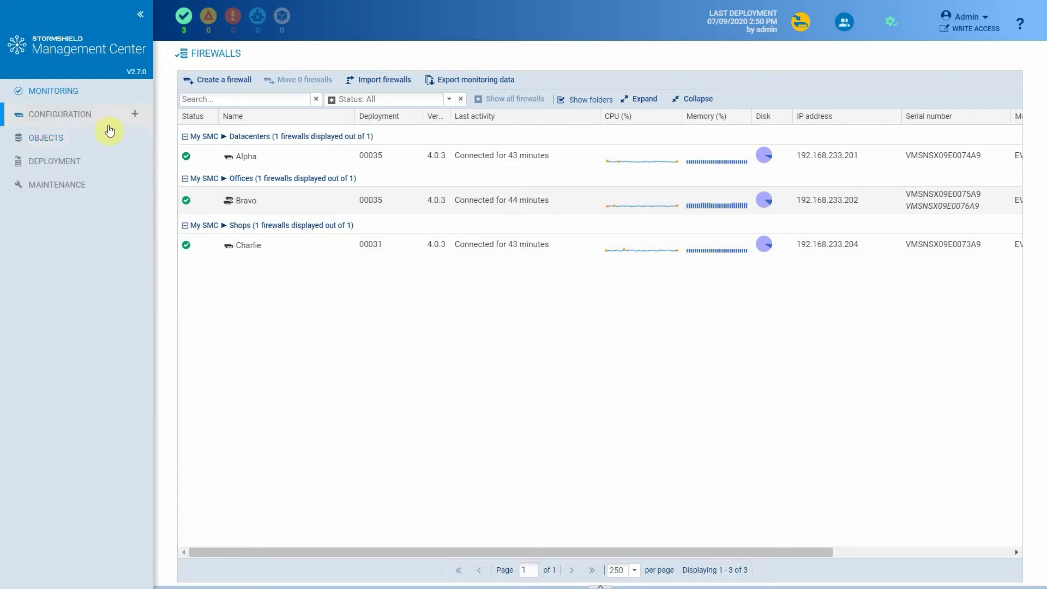
Export the My SMC folder's filter and NAT rules to My SMC_filter_nat_rules_2020-07-09_1515.csv in the Import_Export folder.
{"action": "left_click", "coordinate": [79, 114]}
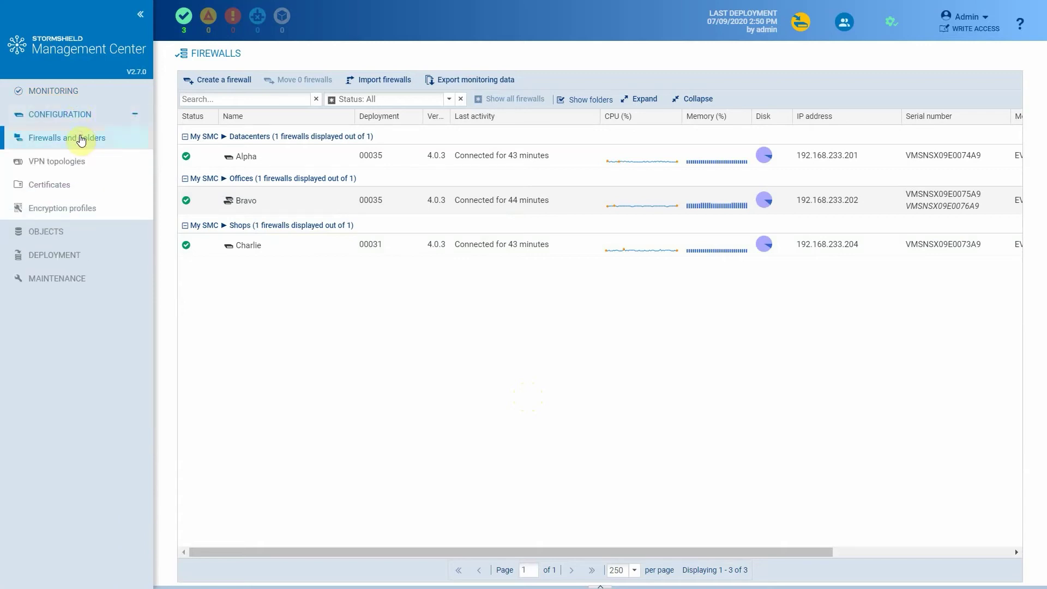
{"action": "left_click", "coordinate": [80, 140]}
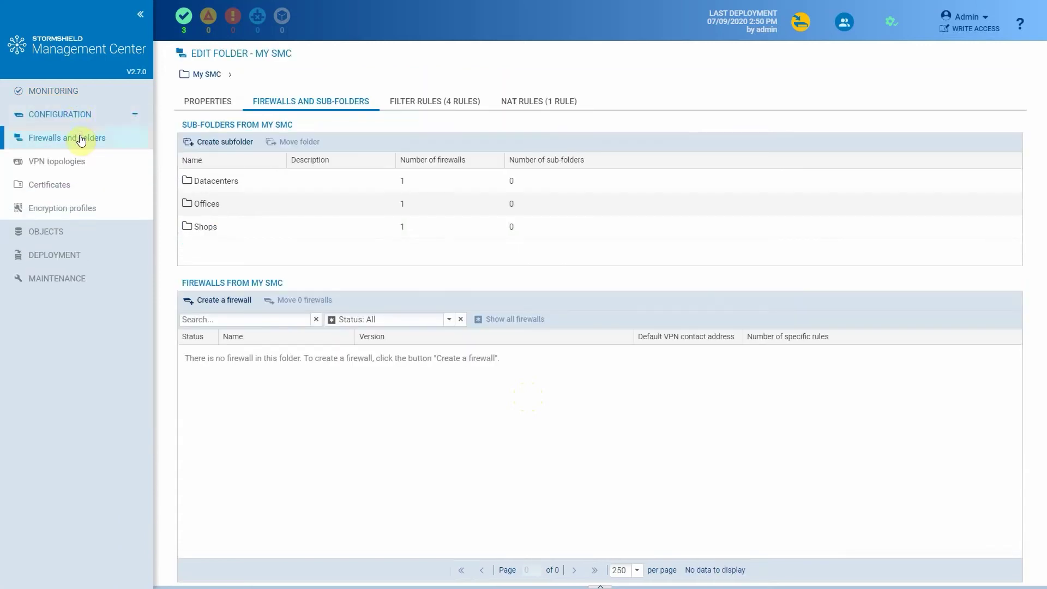
{"action": "left_click", "coordinate": [418, 102]}
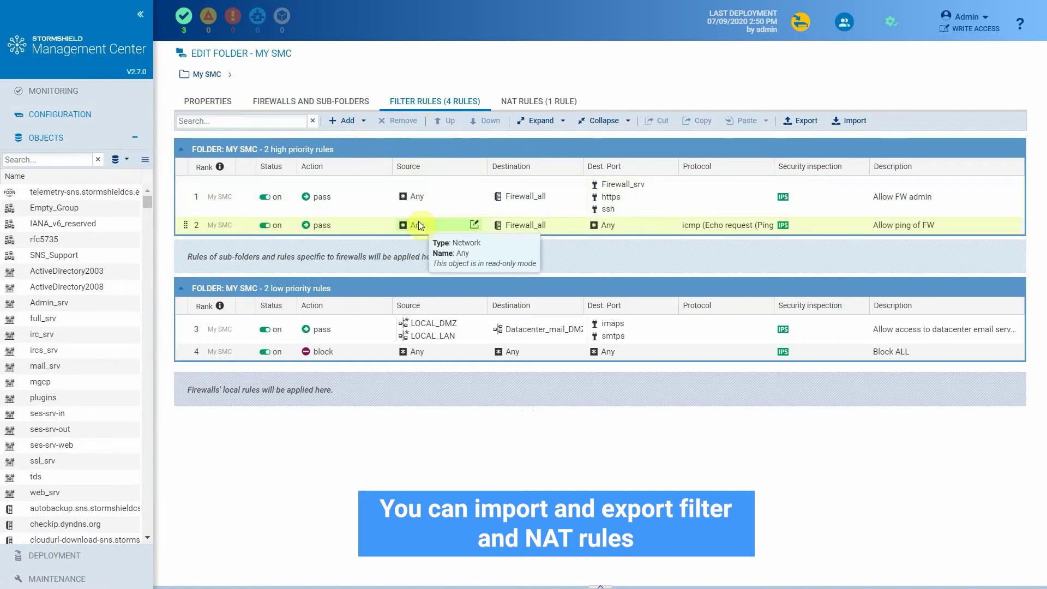
{"action": "left_click", "coordinate": [805, 123]}
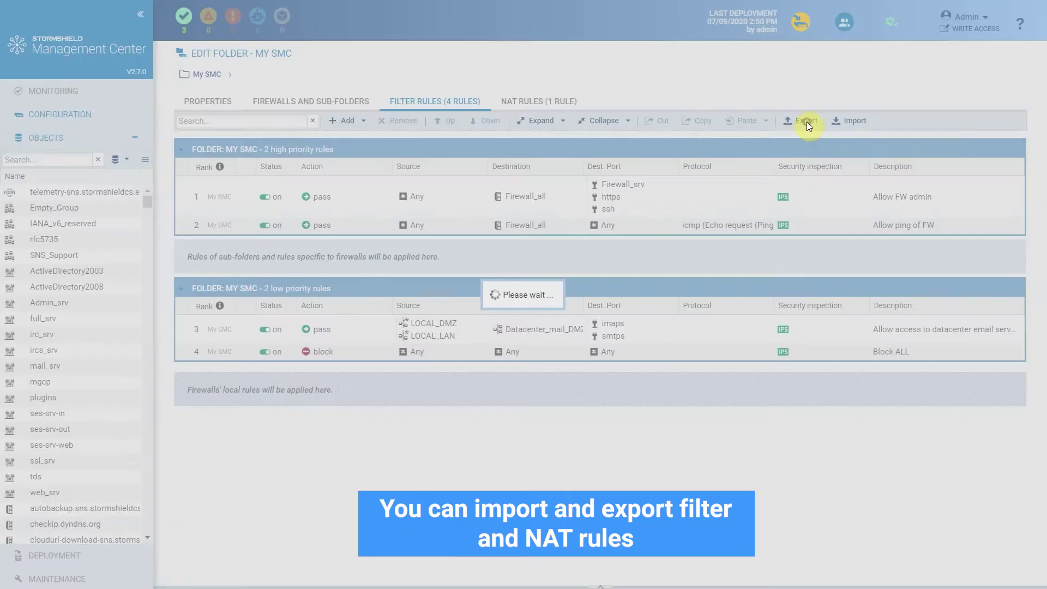
{"action": "left_click", "coordinate": [82, 100]}
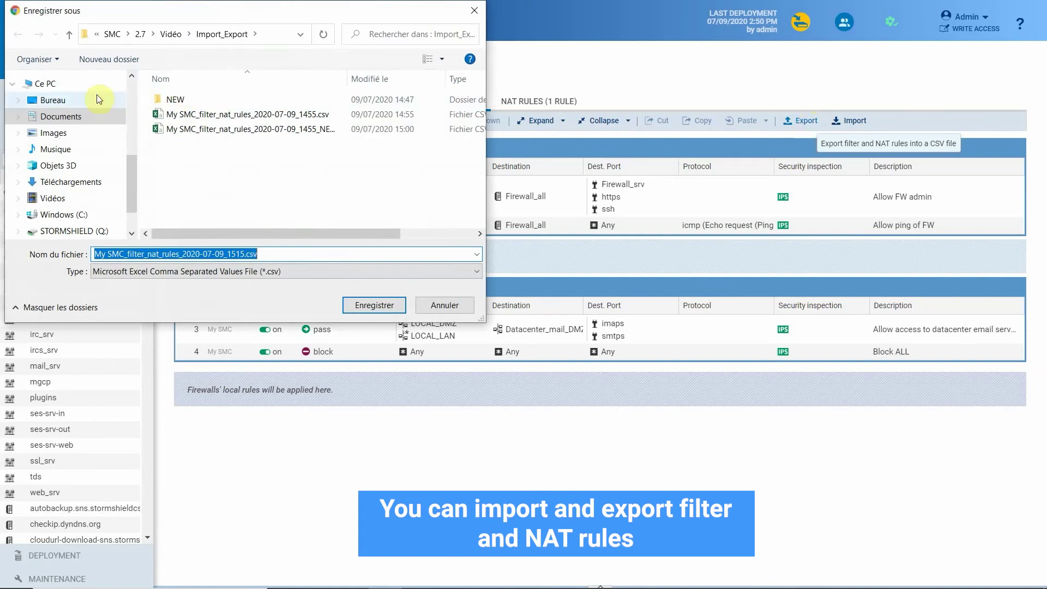
{"action": "left_click", "coordinate": [377, 304]}
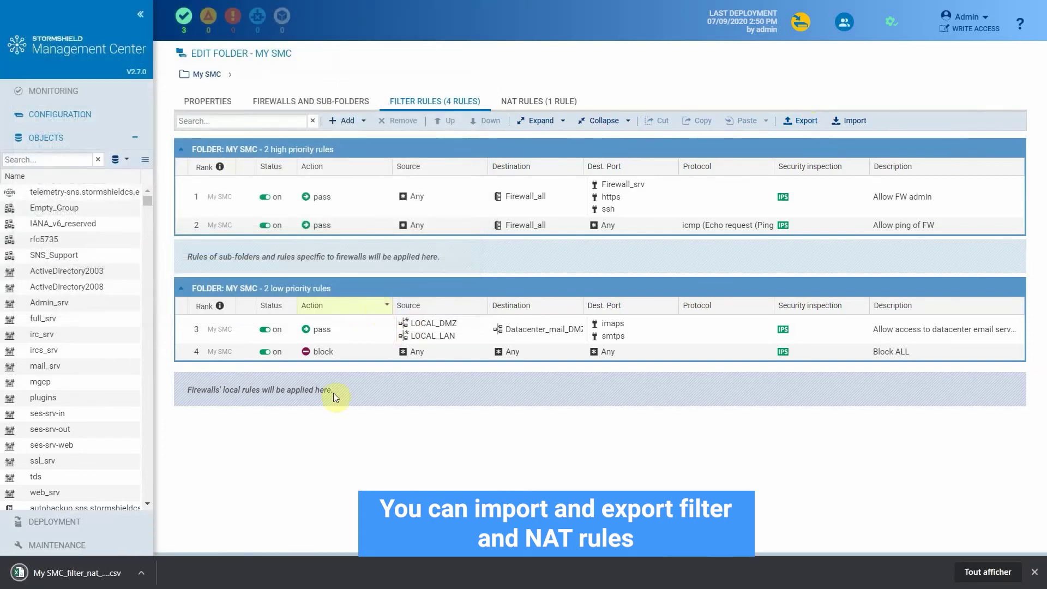
Open the exported rules CSV in Excel and examine its #folder, #comment and #from_src columns.
{"action": "left_click", "coordinate": [95, 572]}
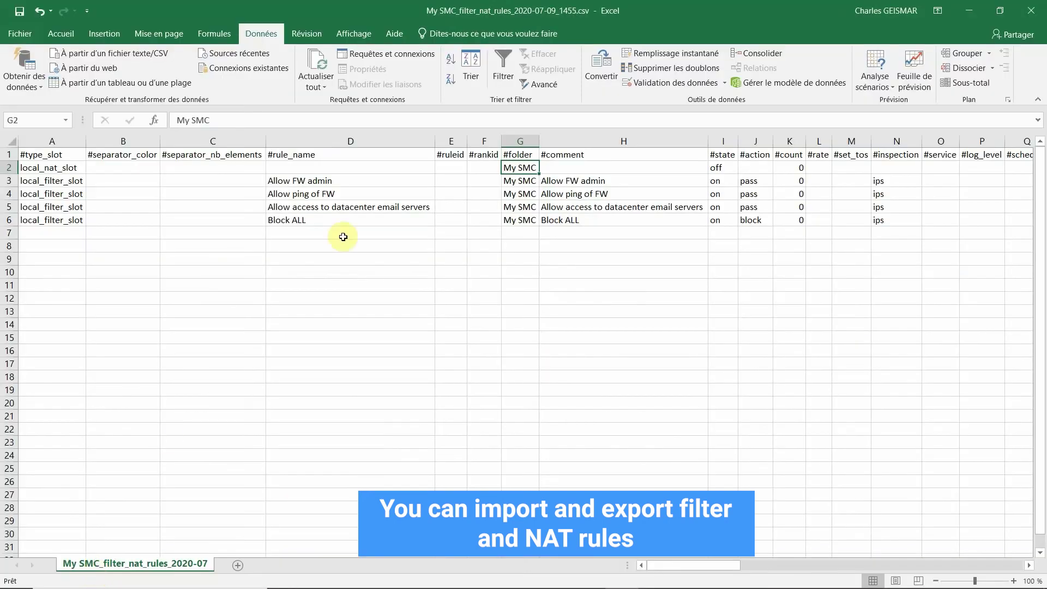
{"action": "left_click_drag", "start_coordinate": [510, 168], "coordinate": [509, 218]}
{"action": "left_click", "coordinate": [648, 162]}
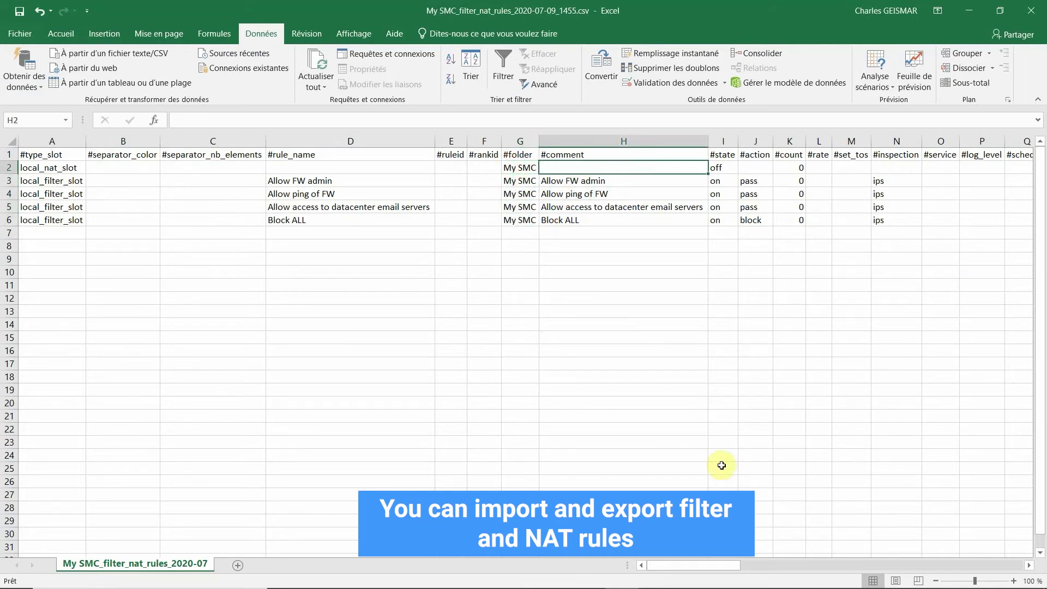
{"action": "left_click_drag", "start_coordinate": [673, 565], "coordinate": [763, 565]}
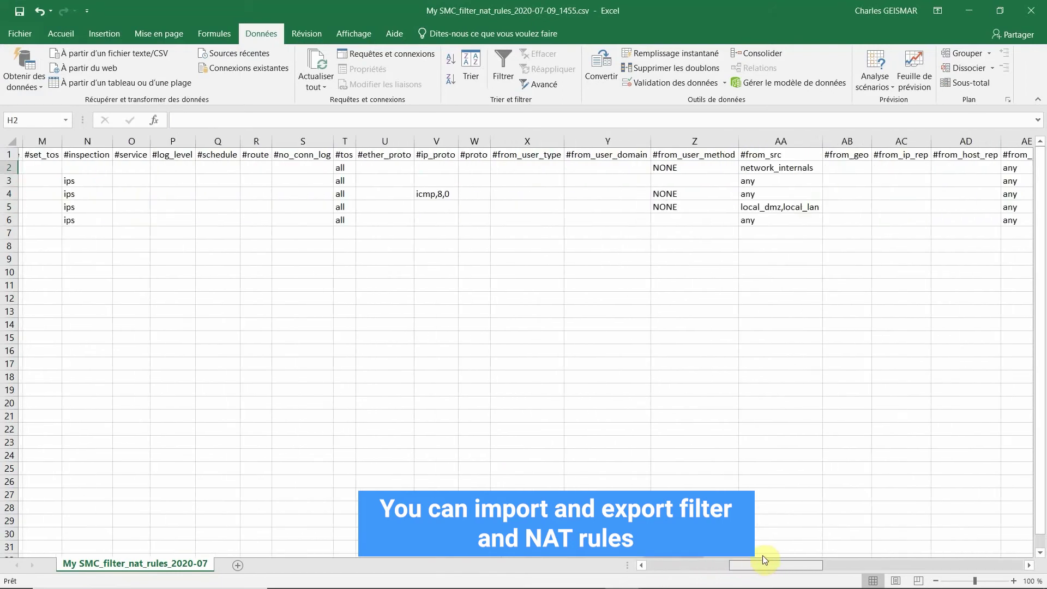
{"action": "left_click", "coordinate": [726, 176]}
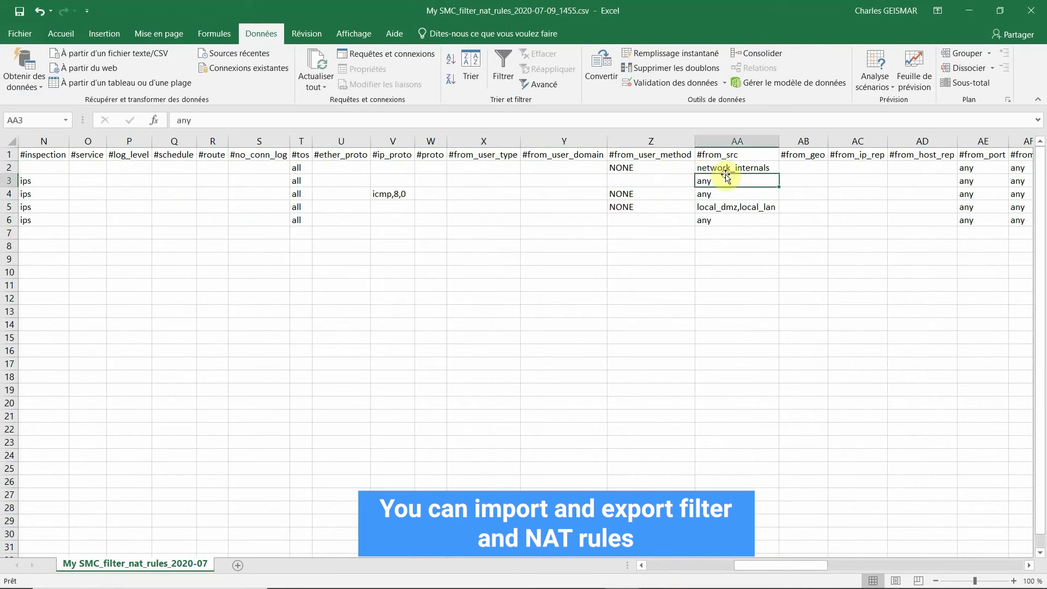
Copy network_internals from cell AA2 of the #from_src column into cells AA3 and AA4.
{"action": "left_click", "coordinate": [726, 173]}
{"action": "key", "text": "ctrl+c"}
{"action": "left_click", "coordinate": [728, 178]}
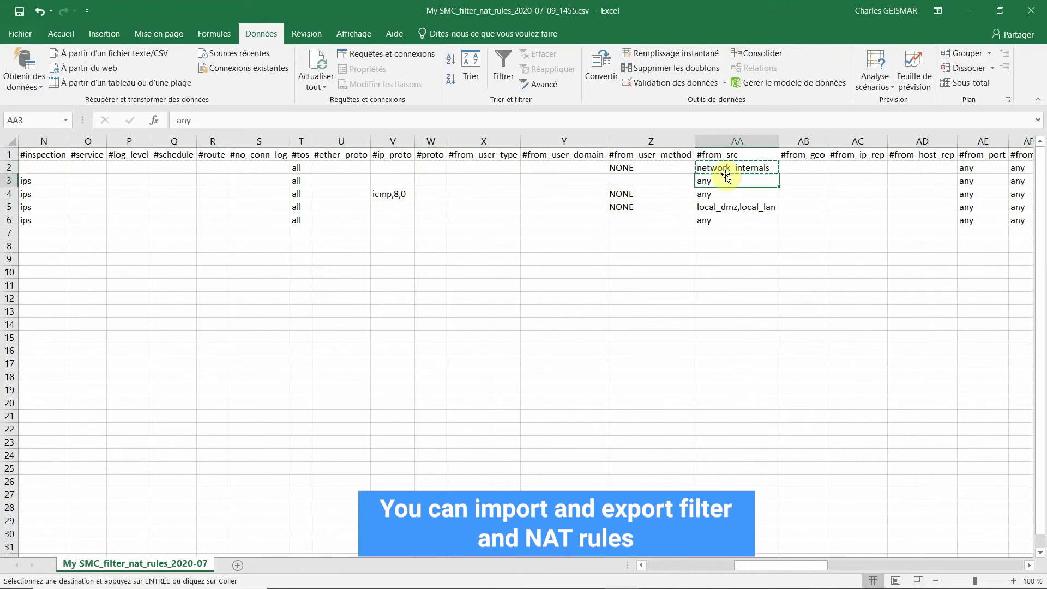
{"action": "key", "text": "shift+Down"}
{"action": "key", "text": "ctrl+v"}
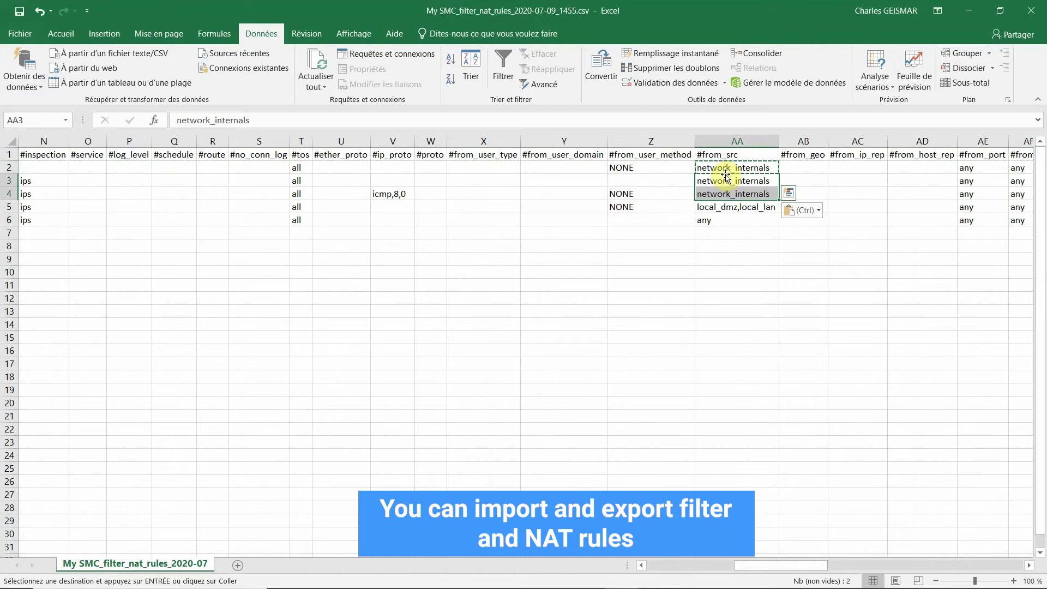
{"action": "left_click", "coordinate": [646, 207]}
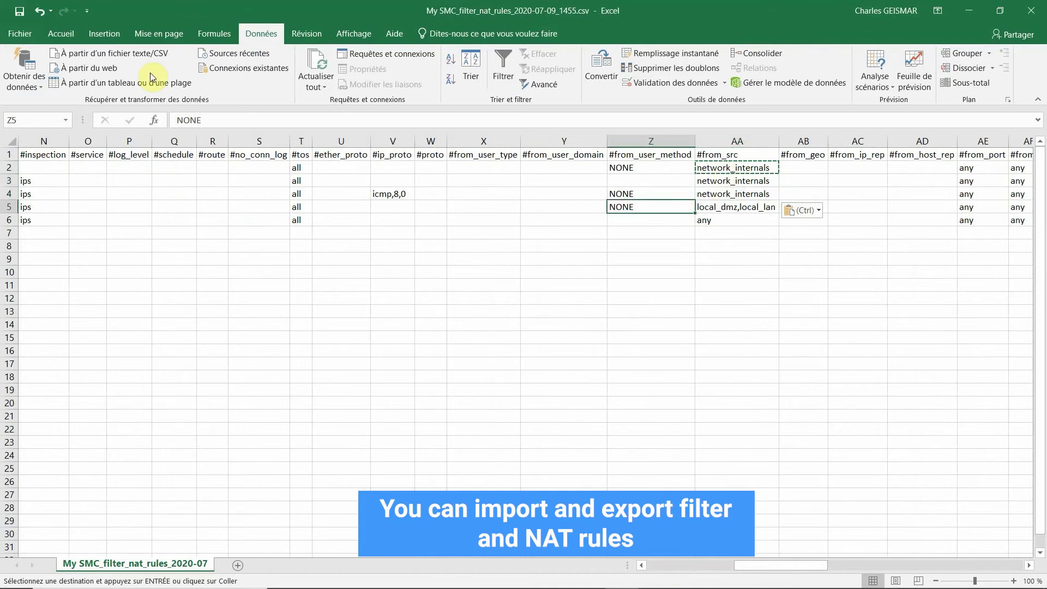
Save the edited rules as My SMC_filter_nat_rules_2020-07-09_1455_NEW.csv in the Import_Export folder's NEW subfolder.
{"action": "left_click", "coordinate": [9, 33]}
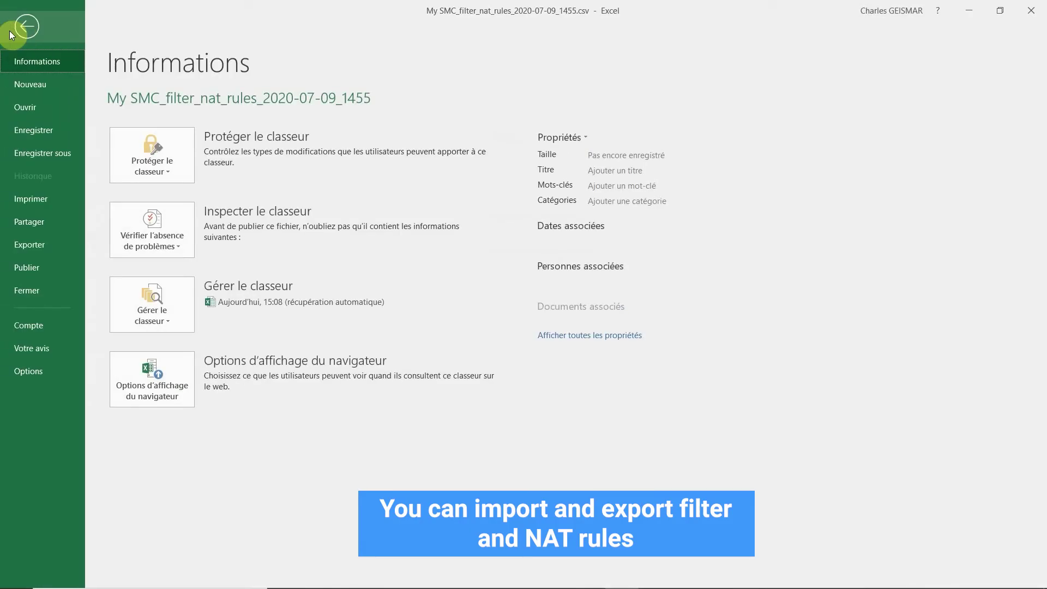
{"action": "left_click", "coordinate": [44, 157]}
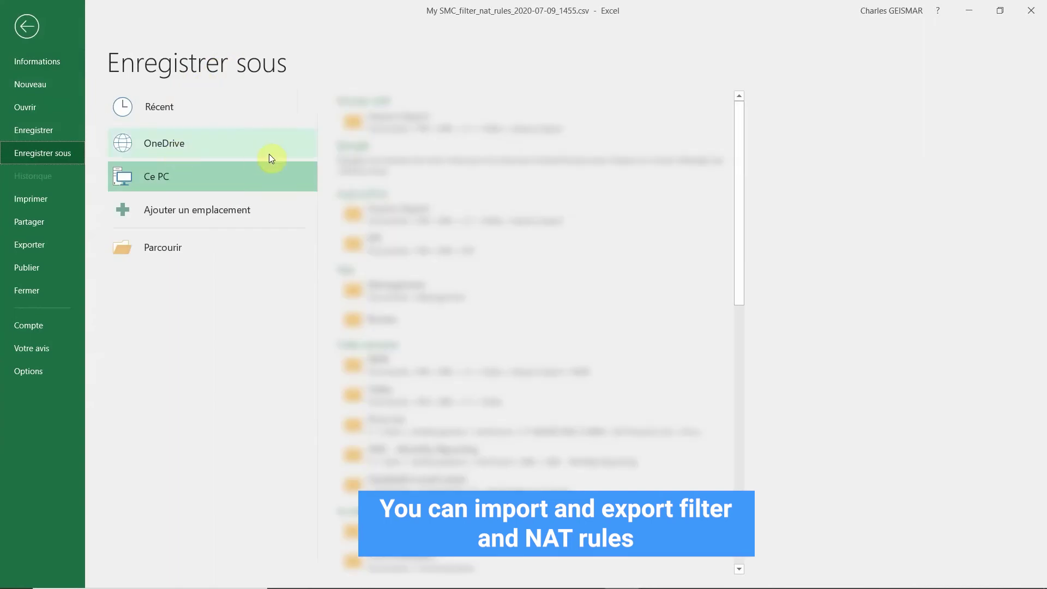
{"action": "left_click", "coordinate": [411, 371]}
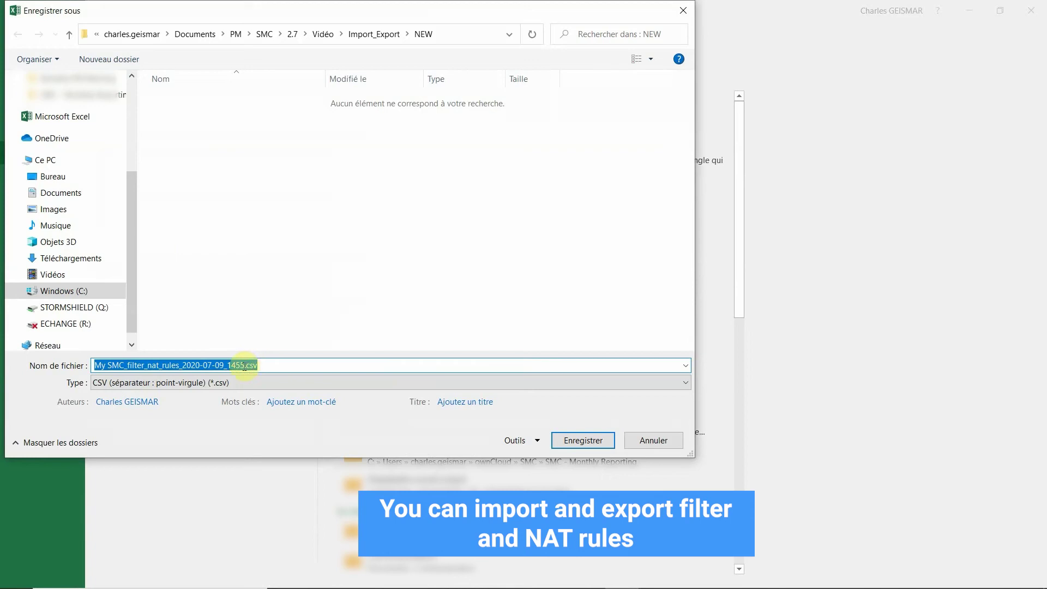
{"action": "left_click", "coordinate": [244, 365]}
{"action": "type", "text": "_NE"}
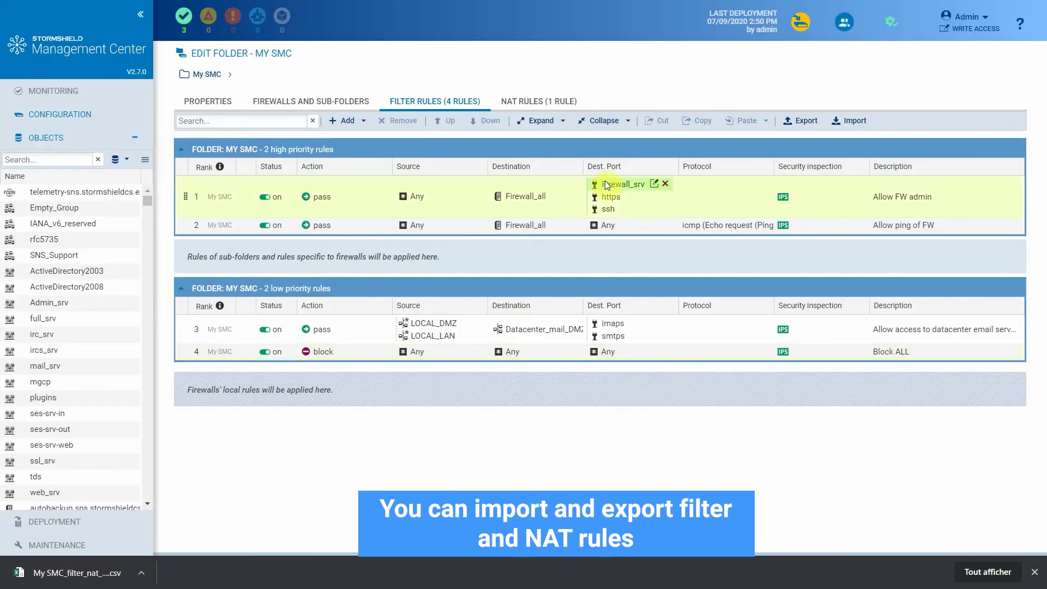
In Stormshield Management Center, start a rules import for the My SMC folder and choose My SMC_filter_nat_rules_2020-07-09_1455_NEW.csv from Import_Export.
{"action": "left_click", "coordinate": [854, 121]}
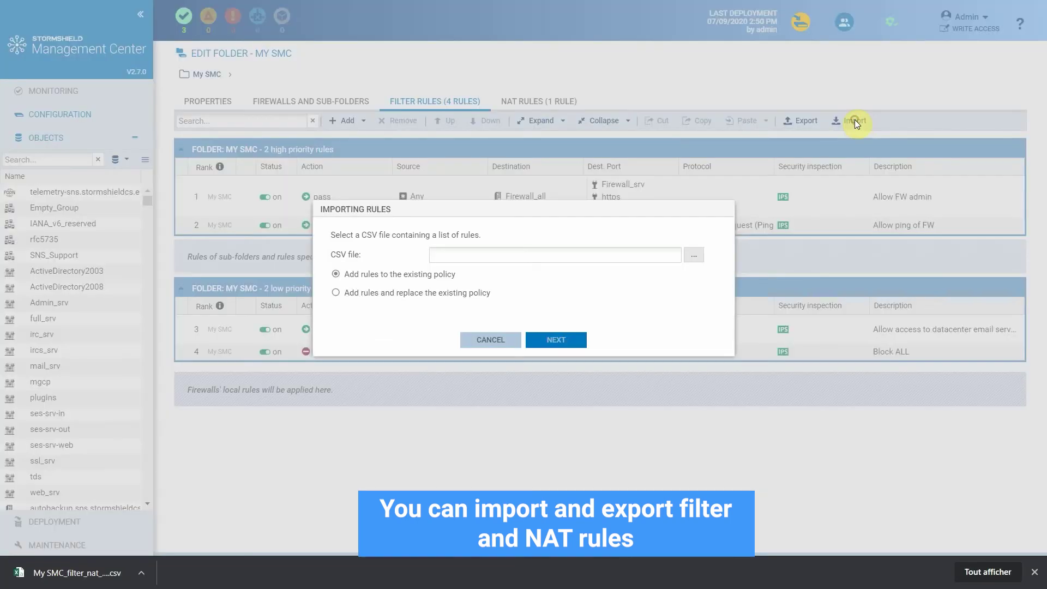
{"action": "left_click", "coordinate": [698, 258]}
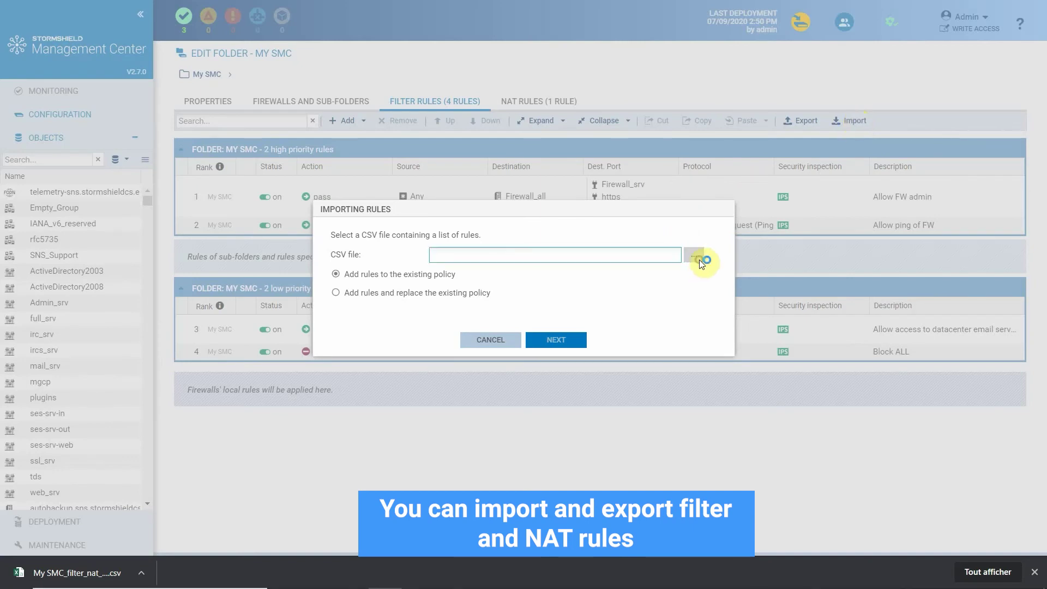
{"action": "left_click_drag", "start_coordinate": [102, 204], "coordinate": [139, 97]}
{"action": "left_click", "coordinate": [60, 220]}
{"action": "left_click", "coordinate": [241, 129]}
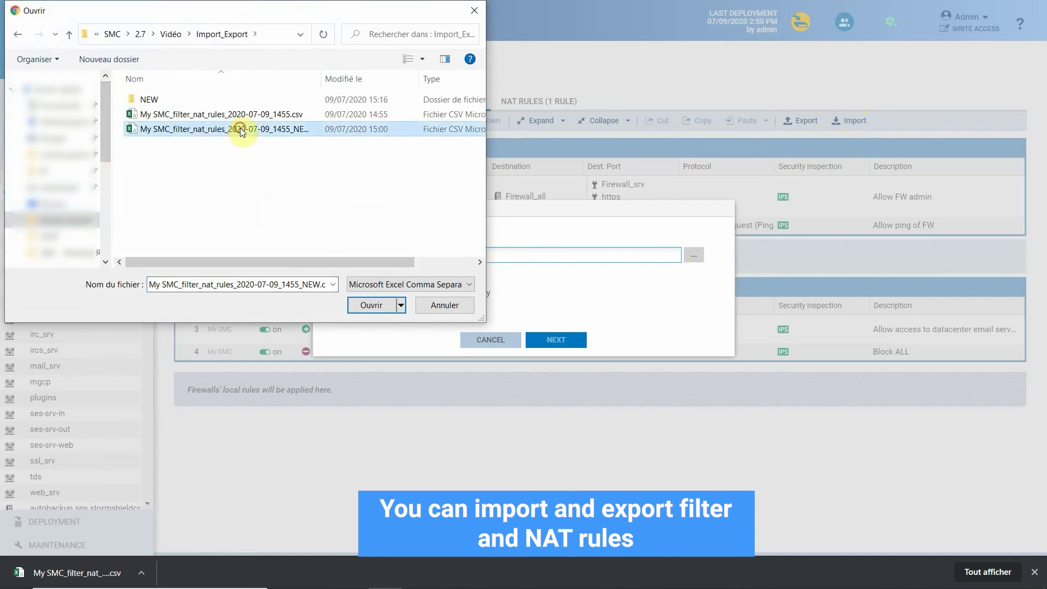
{"action": "left_click", "coordinate": [369, 305]}
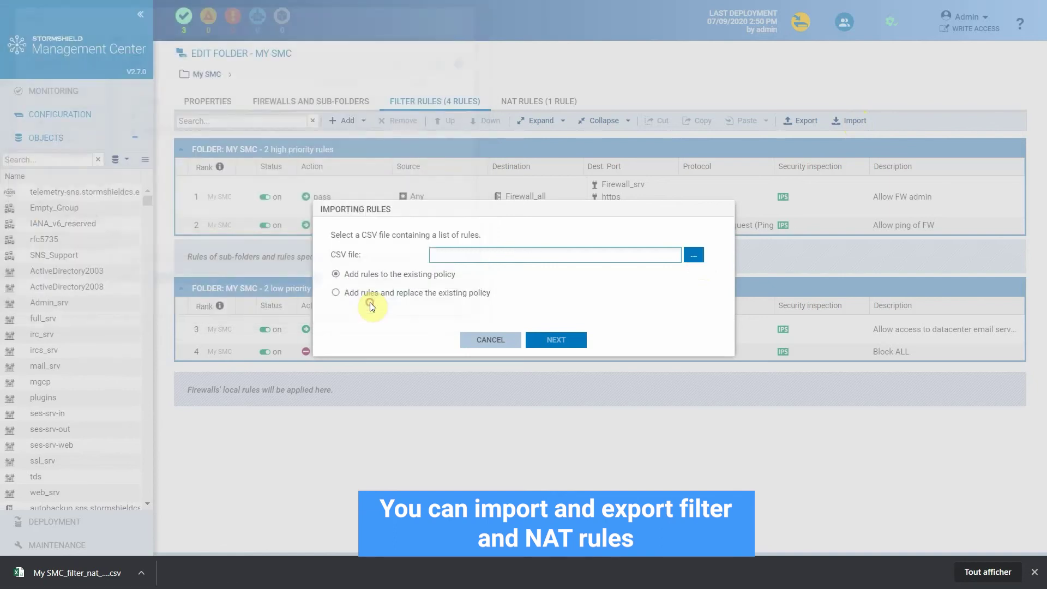
Run the import with the option to add rules and replace the existing policy, and close the import summary.
{"action": "left_click", "coordinate": [409, 293]}
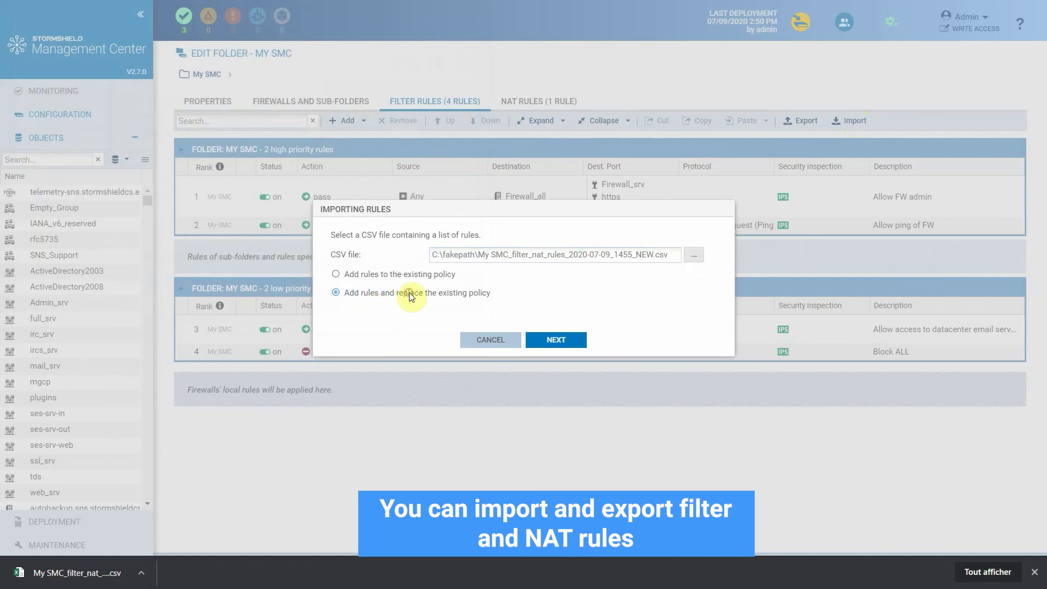
{"action": "left_click", "coordinate": [557, 340]}
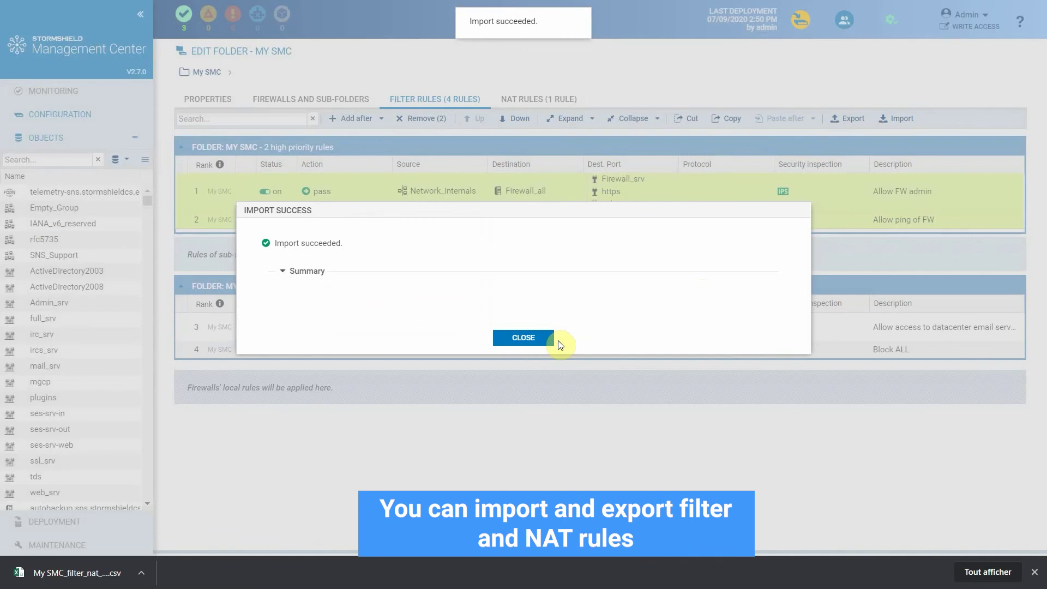
{"action": "left_click", "coordinate": [534, 343]}
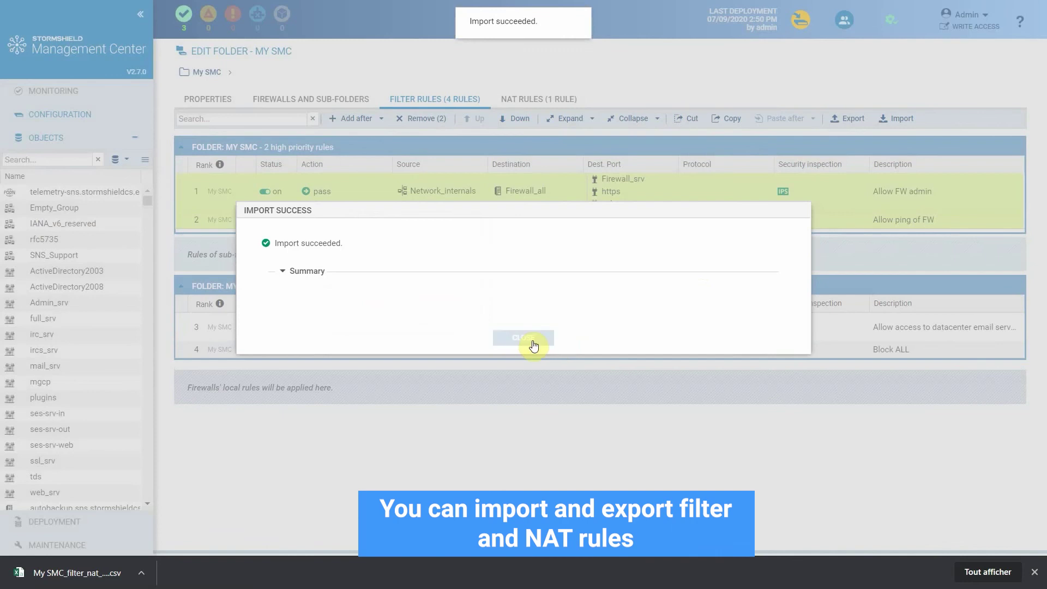